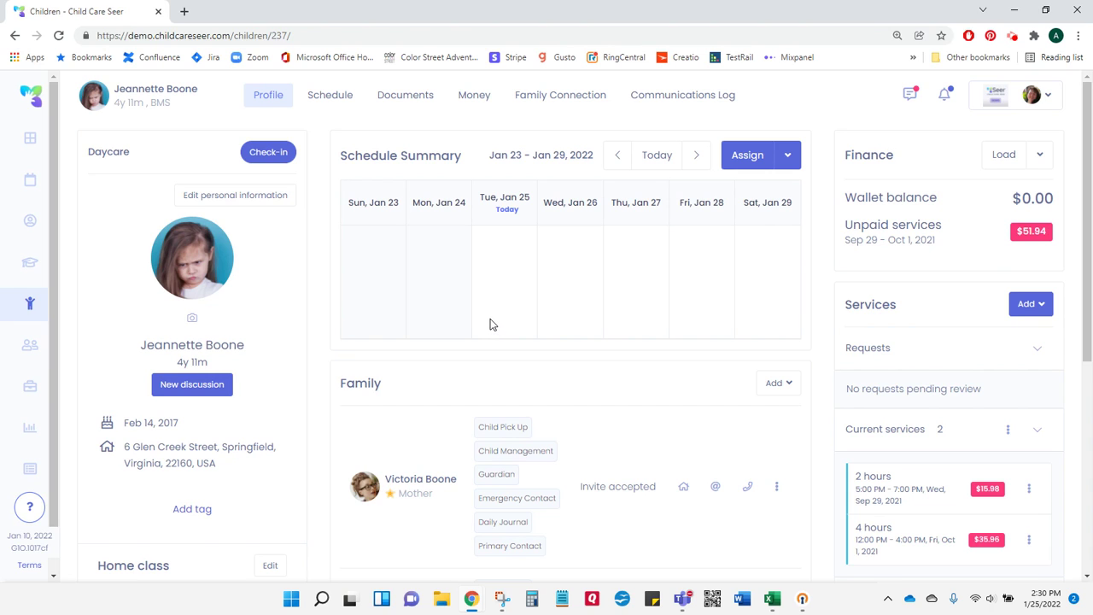
# Open the fourth child's profile from the children list and start a program enrollment with the weekly All-Day, 5 days option.
pyautogui.click(36, 314)
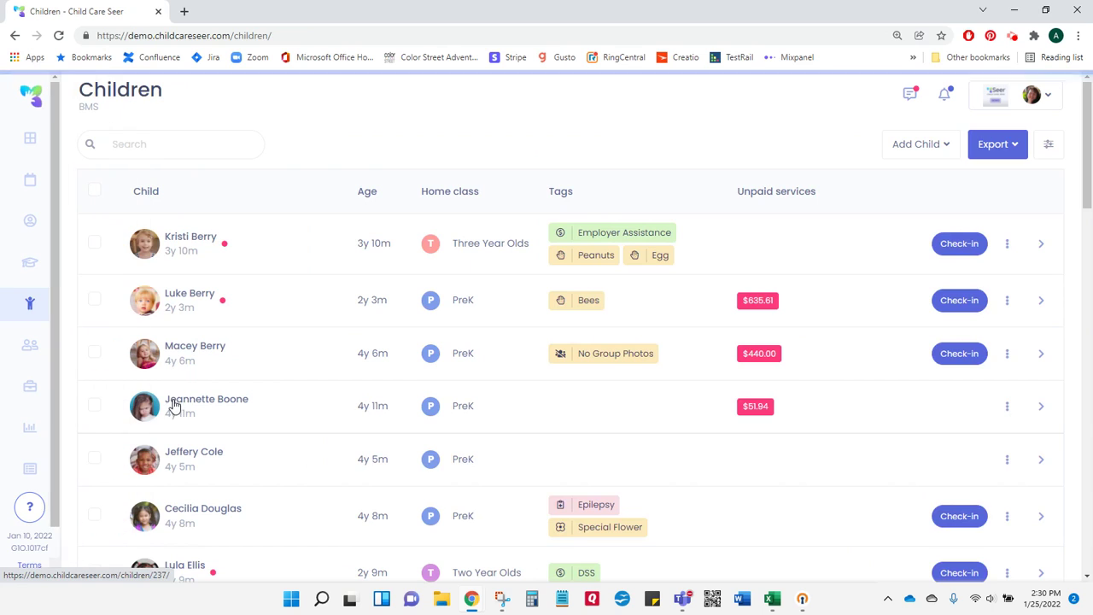
pyautogui.click(1040, 408)
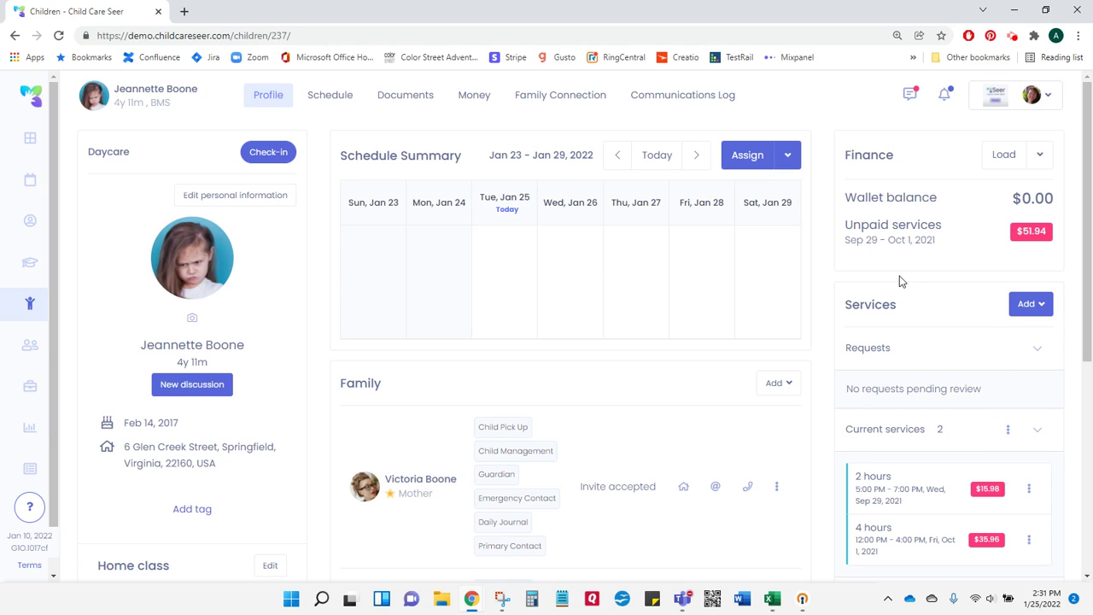
pyautogui.click(1034, 305)
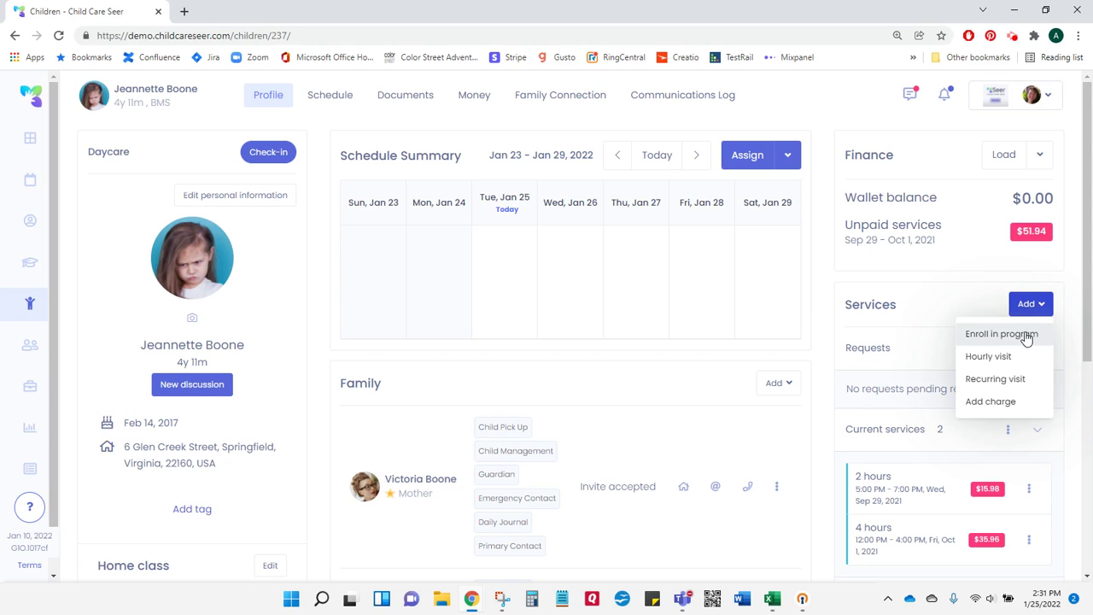
pyautogui.click(1027, 340)
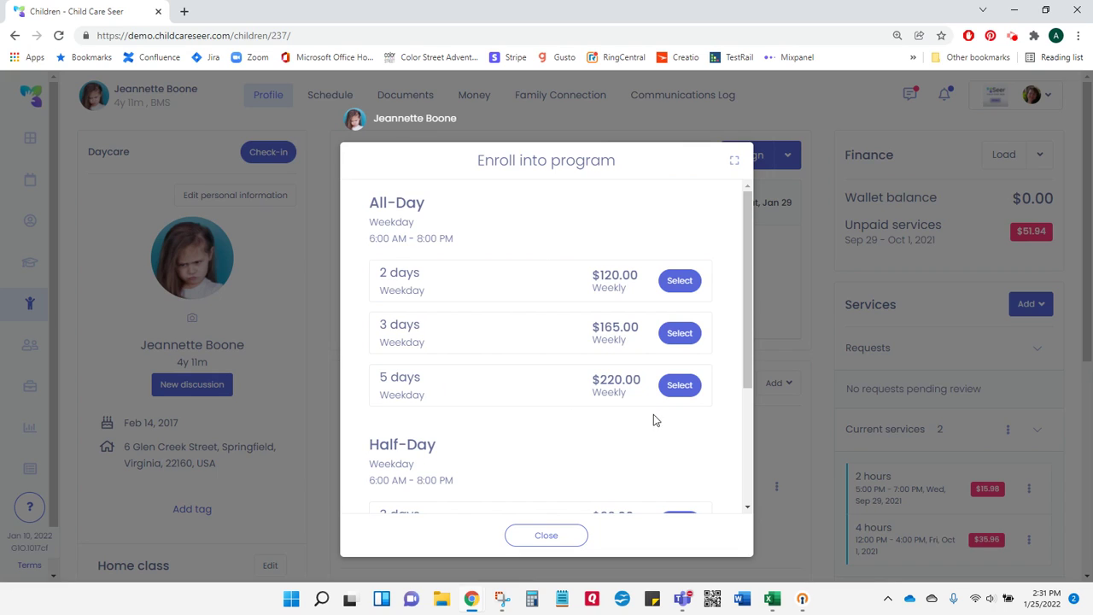
pyautogui.click(679, 385)
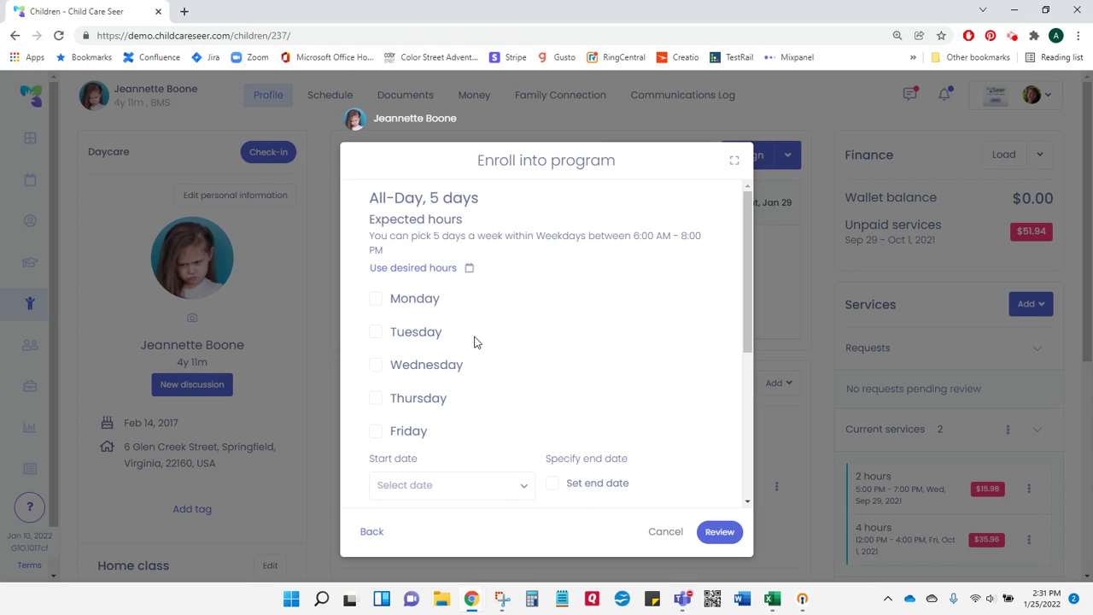
# Include Monday in the expected hours, set from 8:00 AM to 4:00 PM.
pyautogui.scroll(-1, 464, 316)
pyautogui.scroll(1, 464, 316)
pyautogui.click(375, 303)
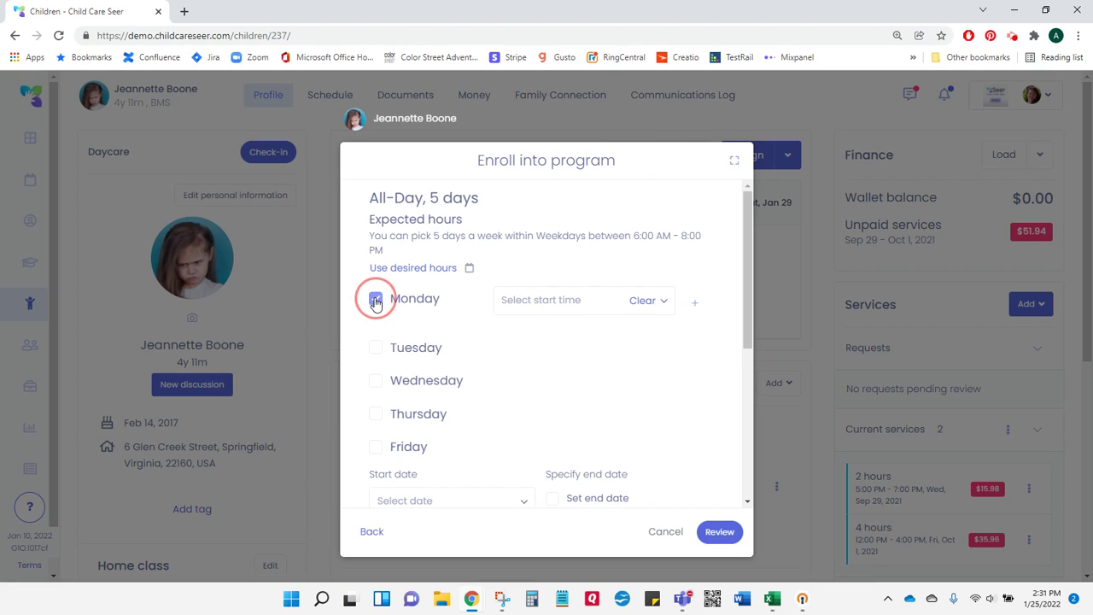
pyautogui.click(556, 303)
pyautogui.click(567, 314)
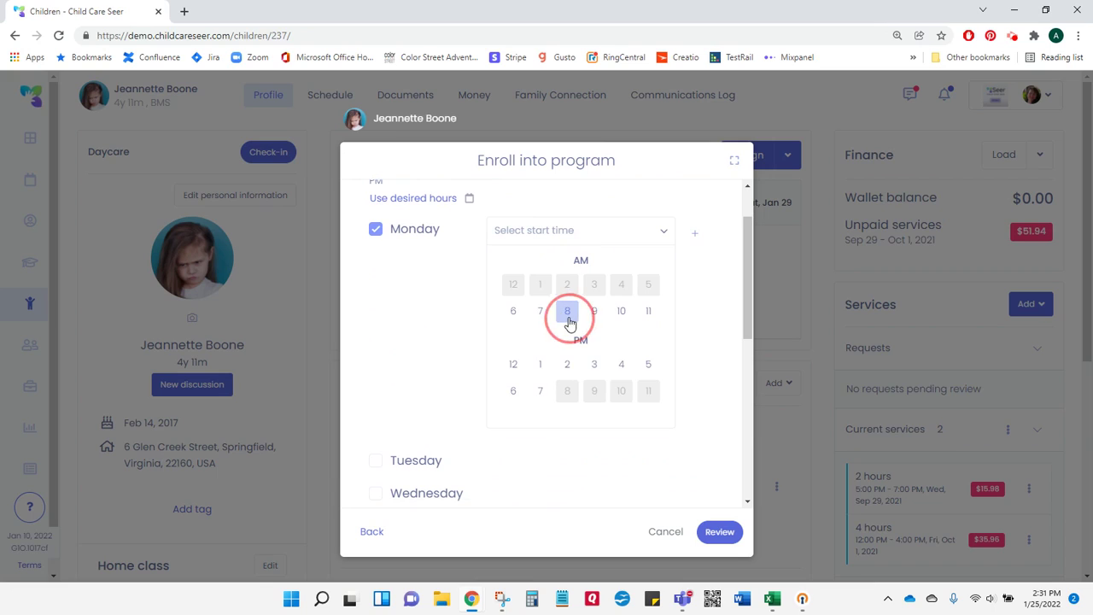
pyautogui.click(523, 295)
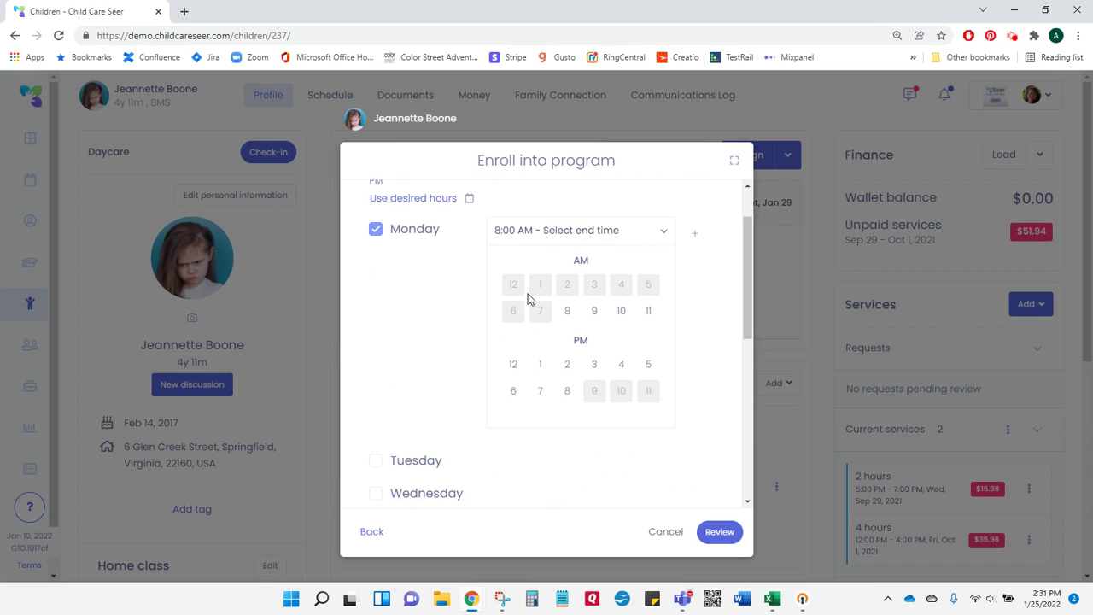
pyautogui.click(622, 366)
pyautogui.click(521, 299)
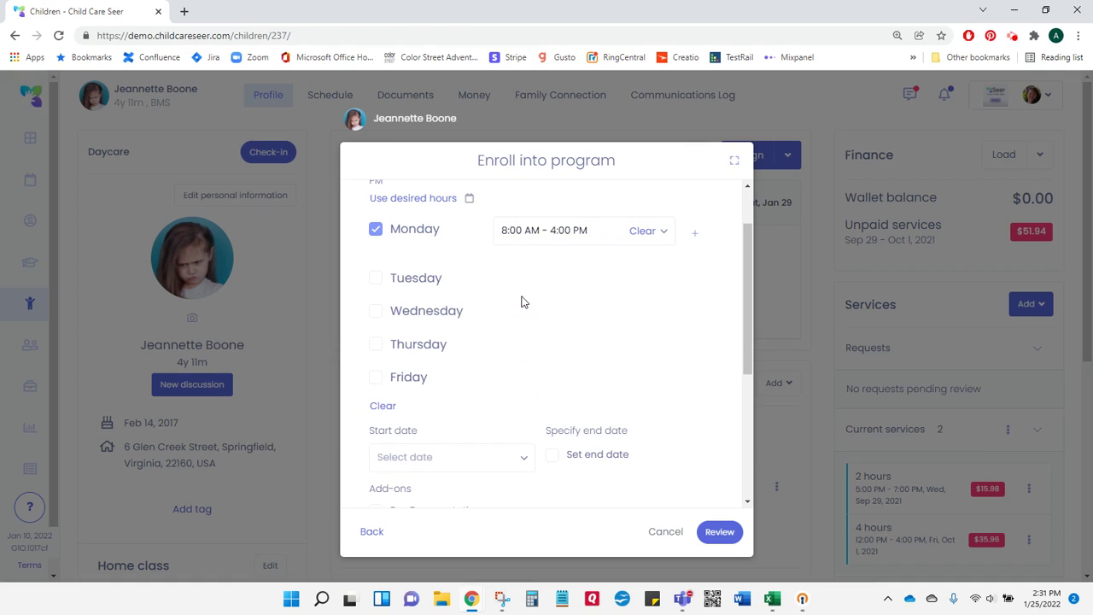
# Add Tuesday, Wednesday, Thursday and Friday to the expected hours with the same 8:00 AM to 4:00 PM time.
pyautogui.click(375, 282)
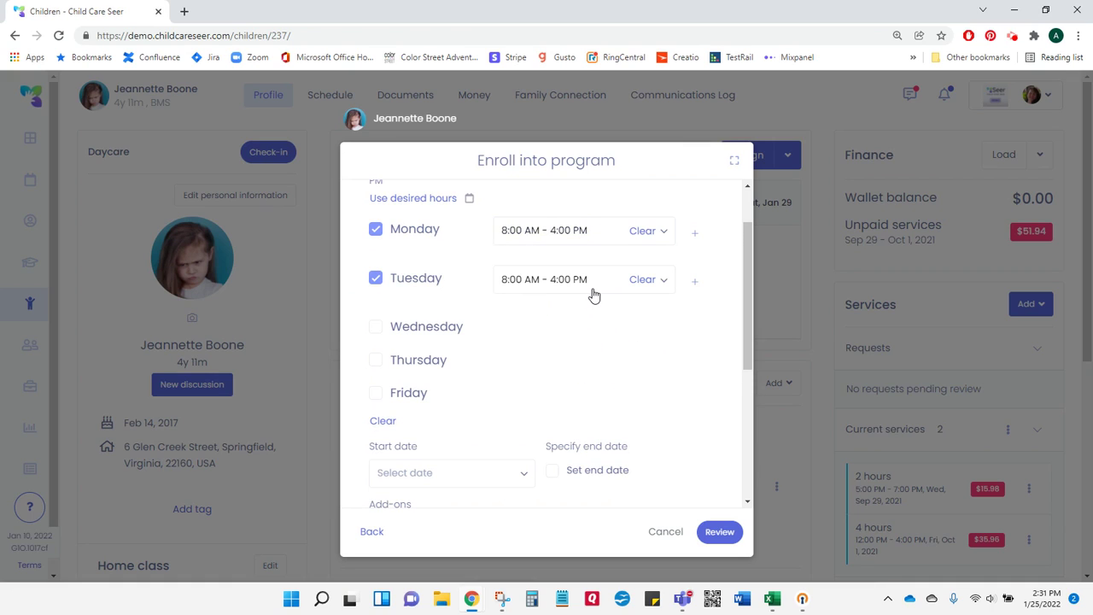
pyautogui.click(375, 327)
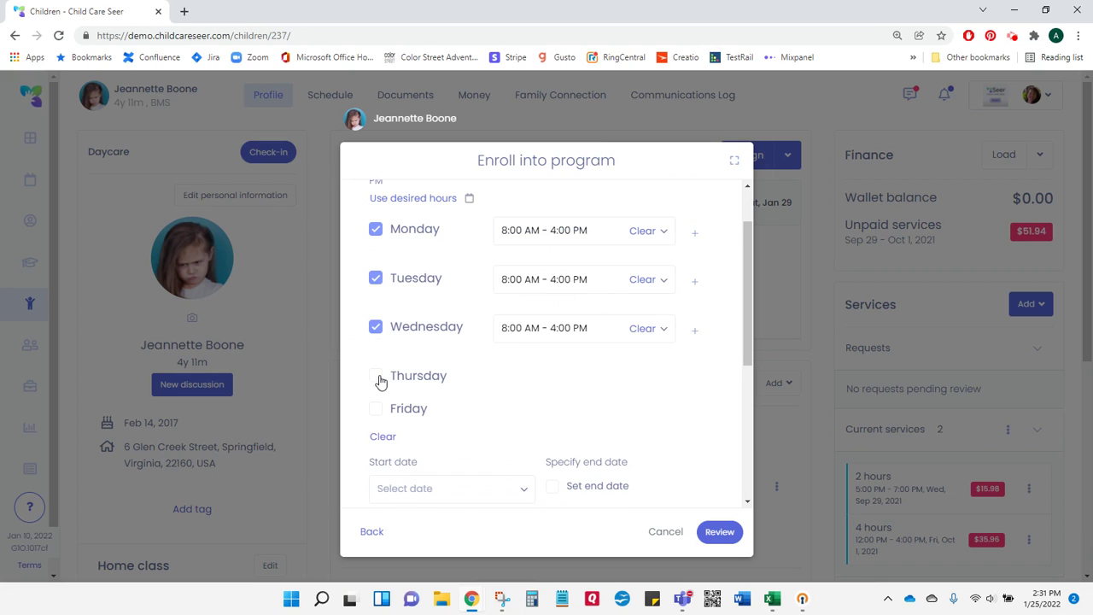
pyautogui.click(376, 375)
pyautogui.click(372, 426)
# Set the enrollment's start date to Jan 31, 2022.
pyautogui.scroll(-3, 378, 422)
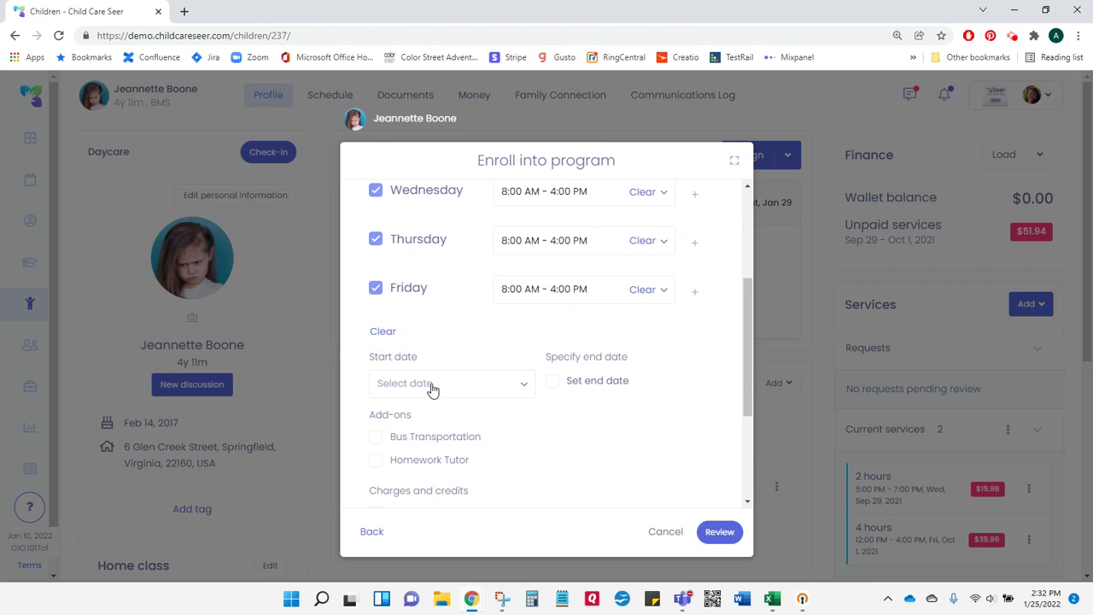
pyautogui.click(433, 385)
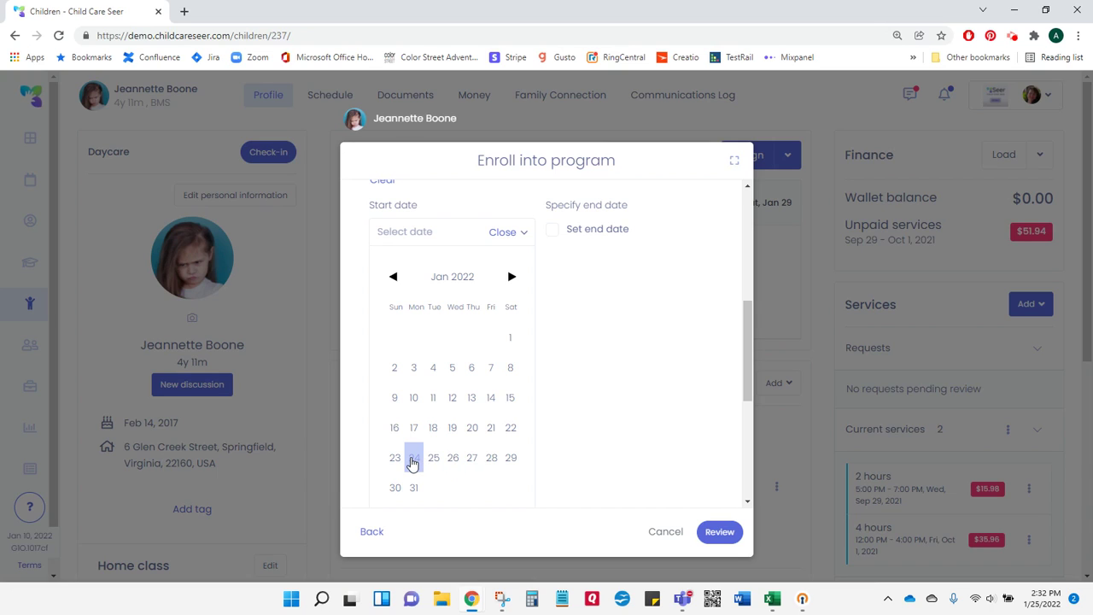
pyautogui.click(414, 487)
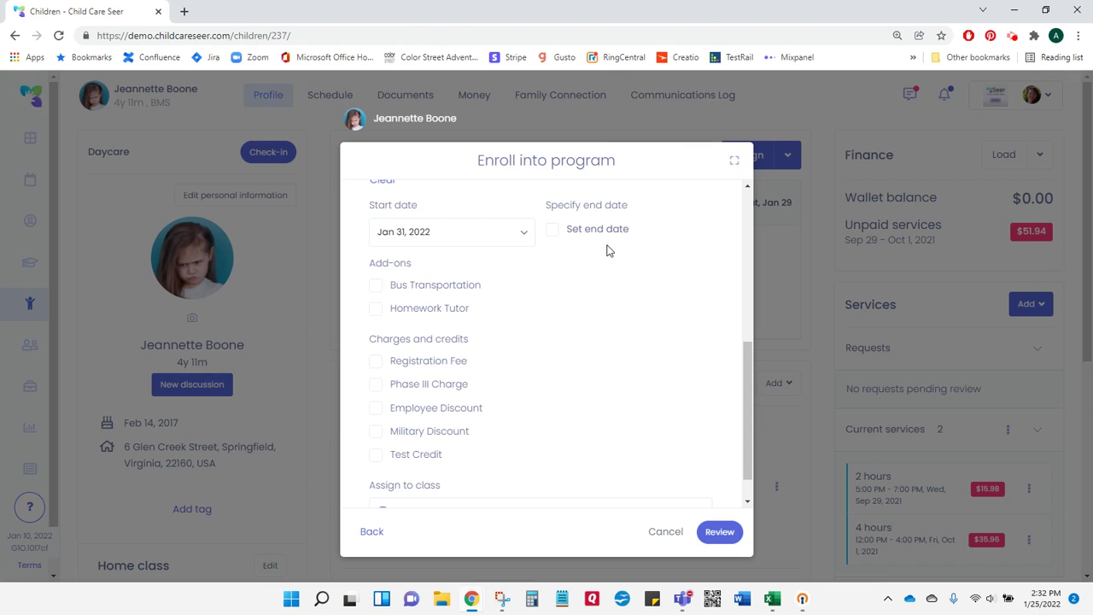
# Add the Registration Fee to the enrollment and assign the child to the PreK class.
pyautogui.scroll(2, 615, 241)
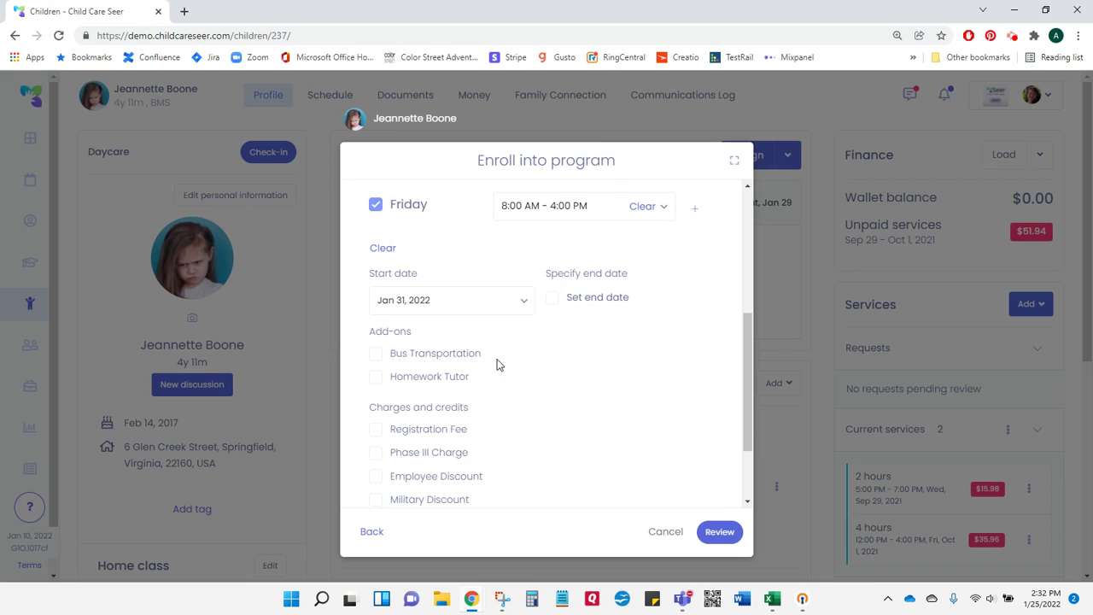
pyautogui.scroll(-2, 444, 325)
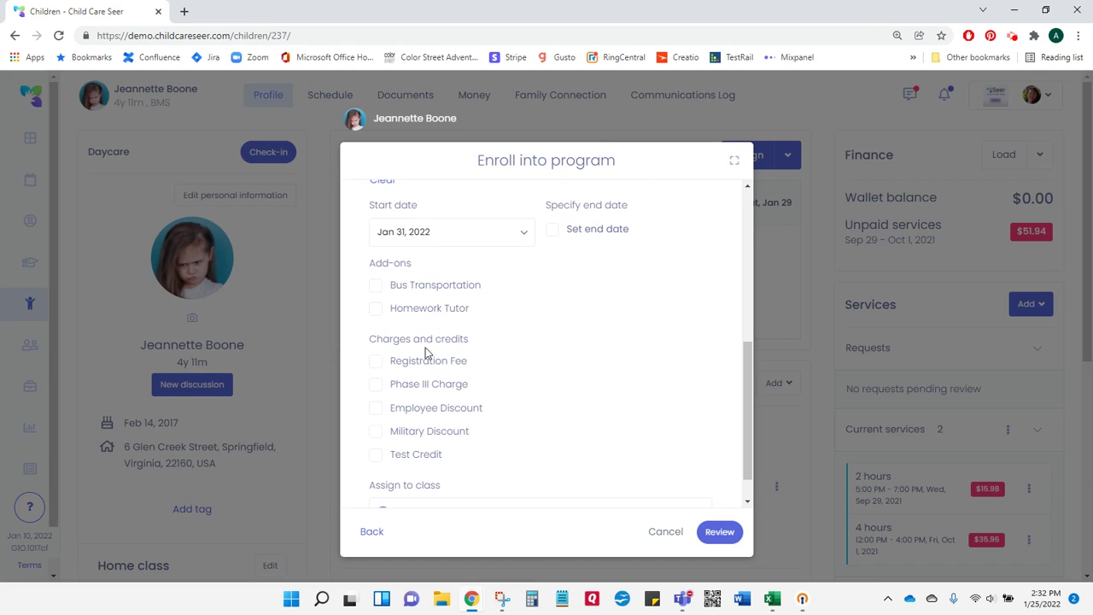
pyautogui.scroll(-1, 427, 352)
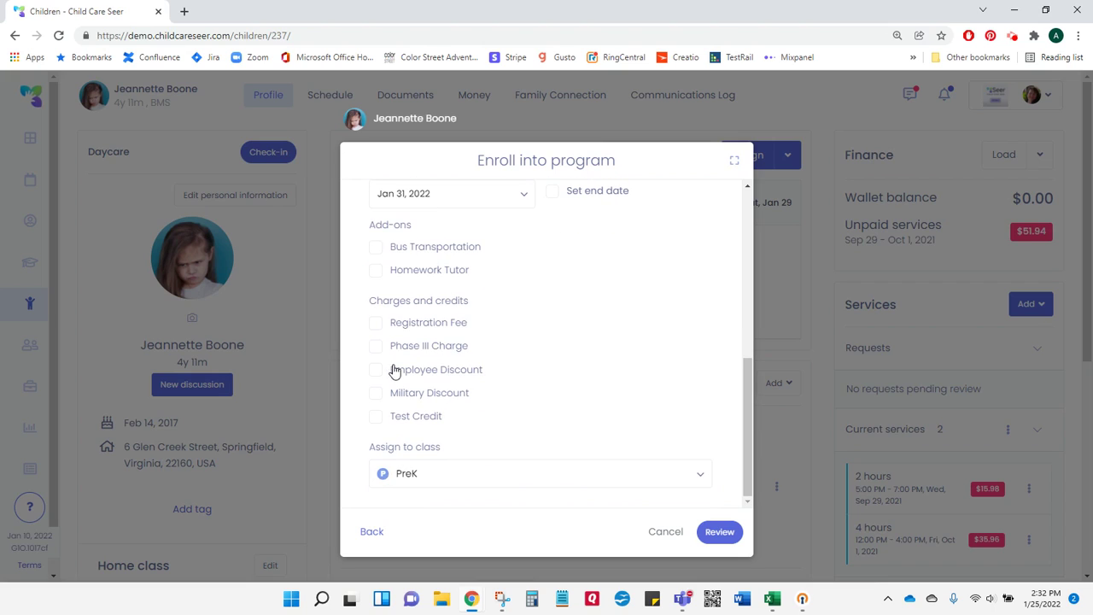
pyautogui.click(378, 330)
pyautogui.click(442, 478)
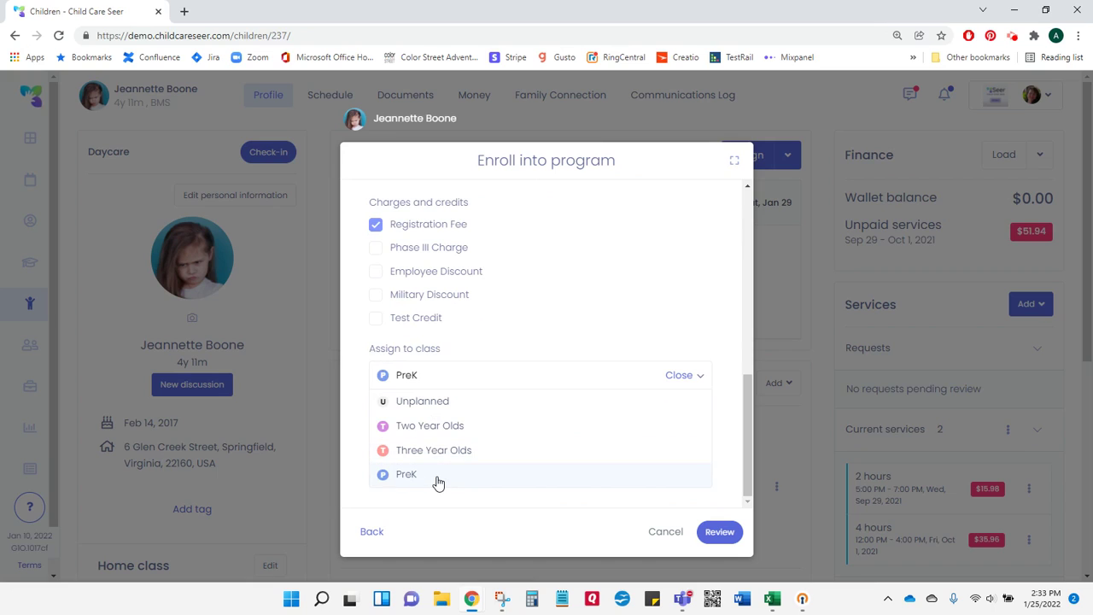
pyautogui.click(410, 476)
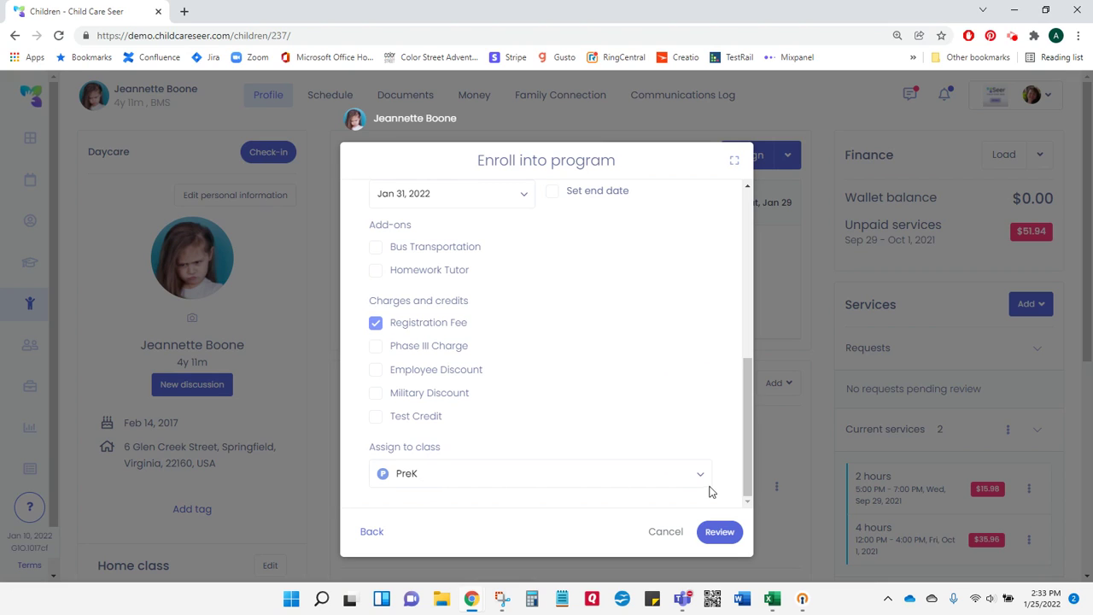
# Review and submit the All-Day, 5 days enrollment request, and approve it from the child's pending service requests.
pyautogui.click(721, 535)
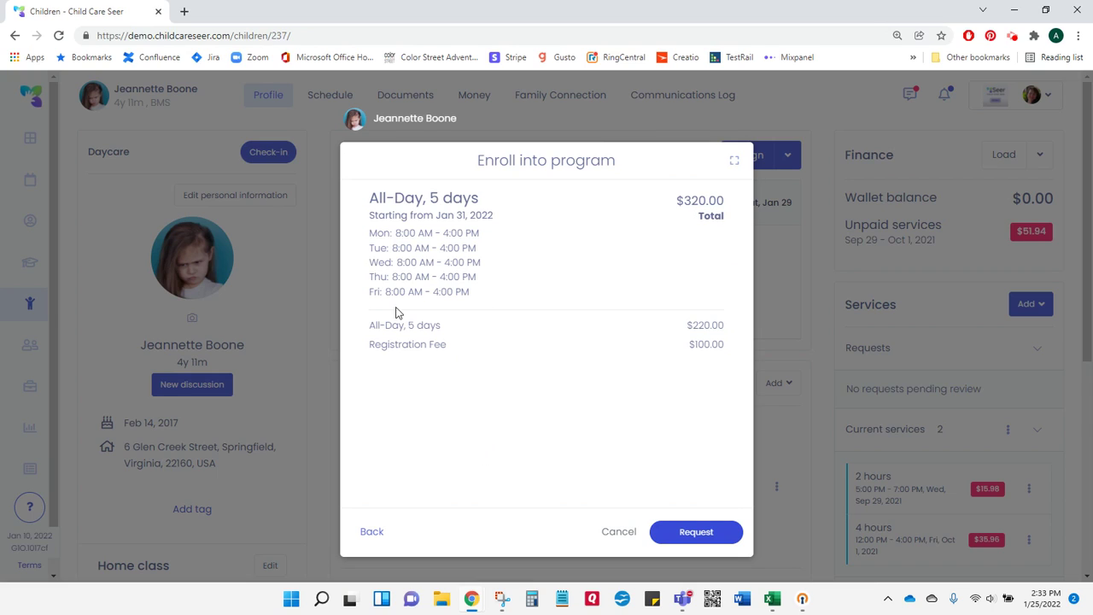
pyautogui.click(717, 538)
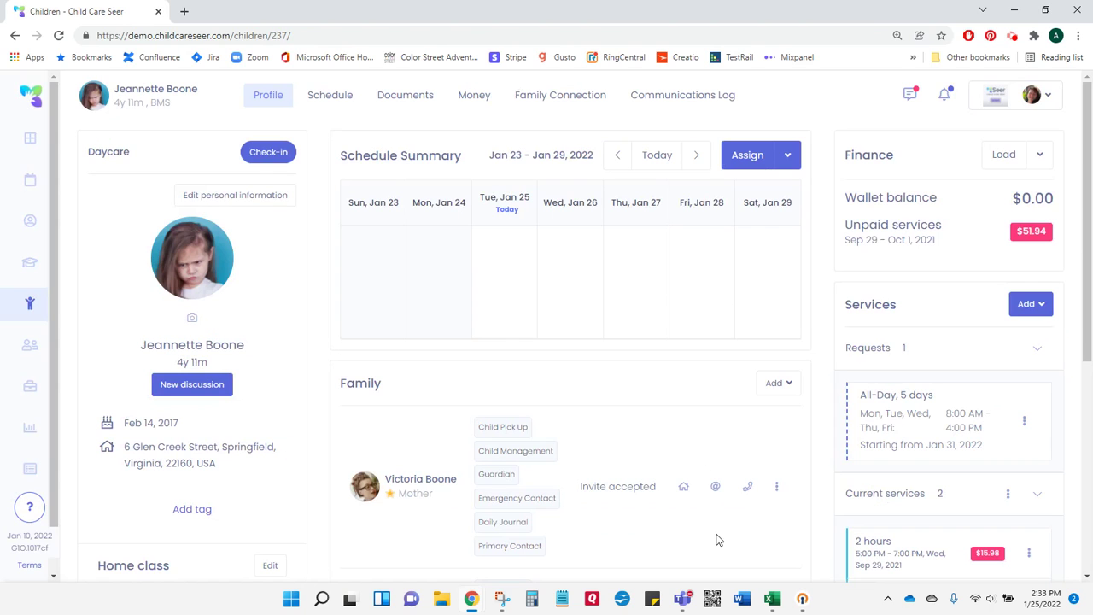
pyautogui.scroll(-2, 710, 413)
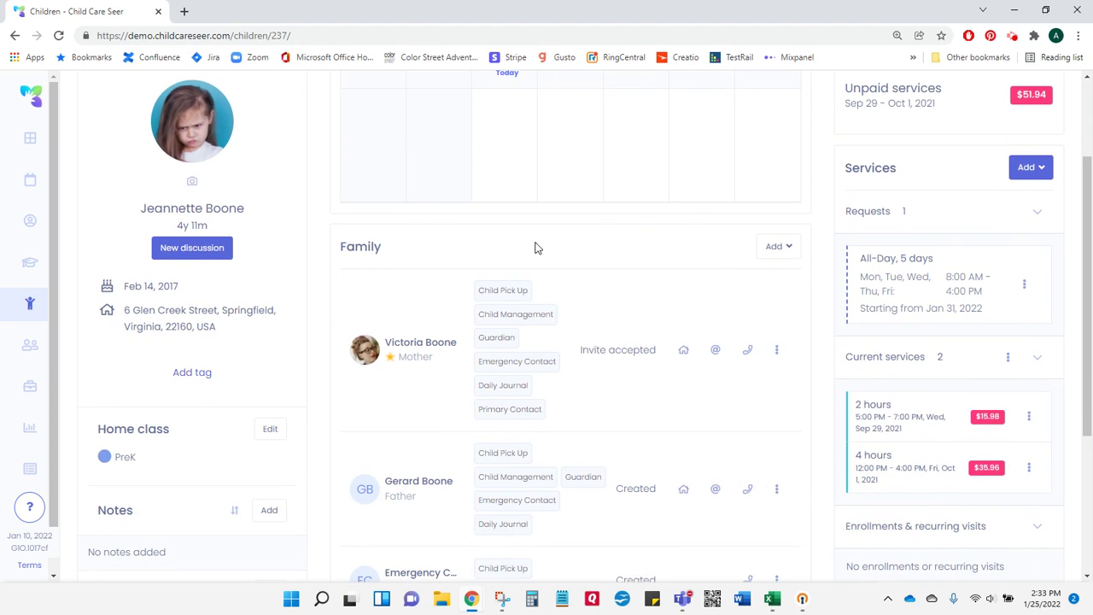
pyautogui.scroll(1, 552, 249)
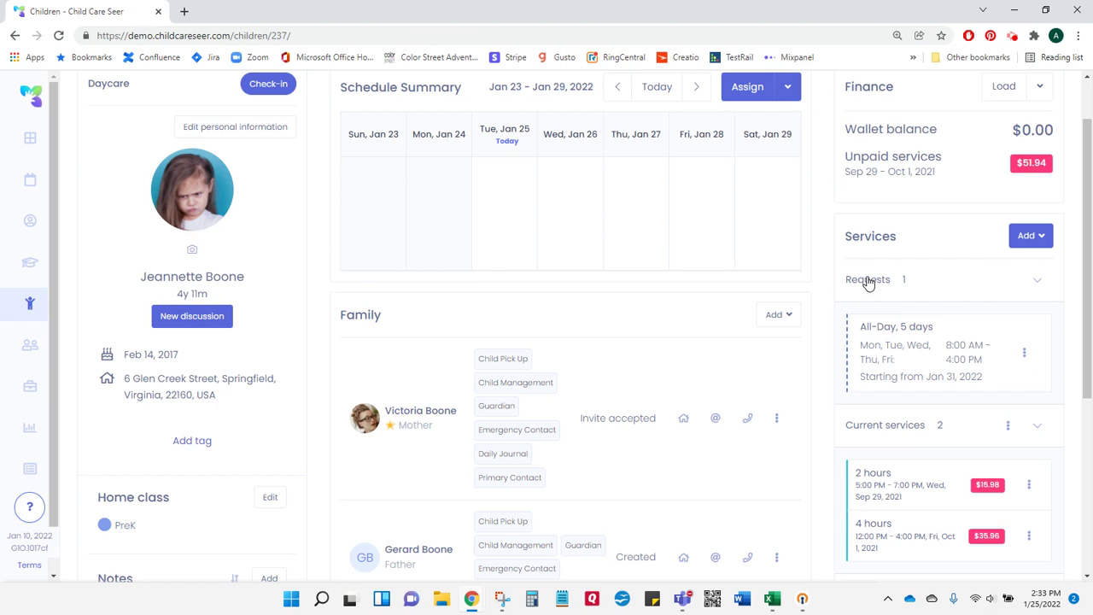
pyautogui.click(944, 357)
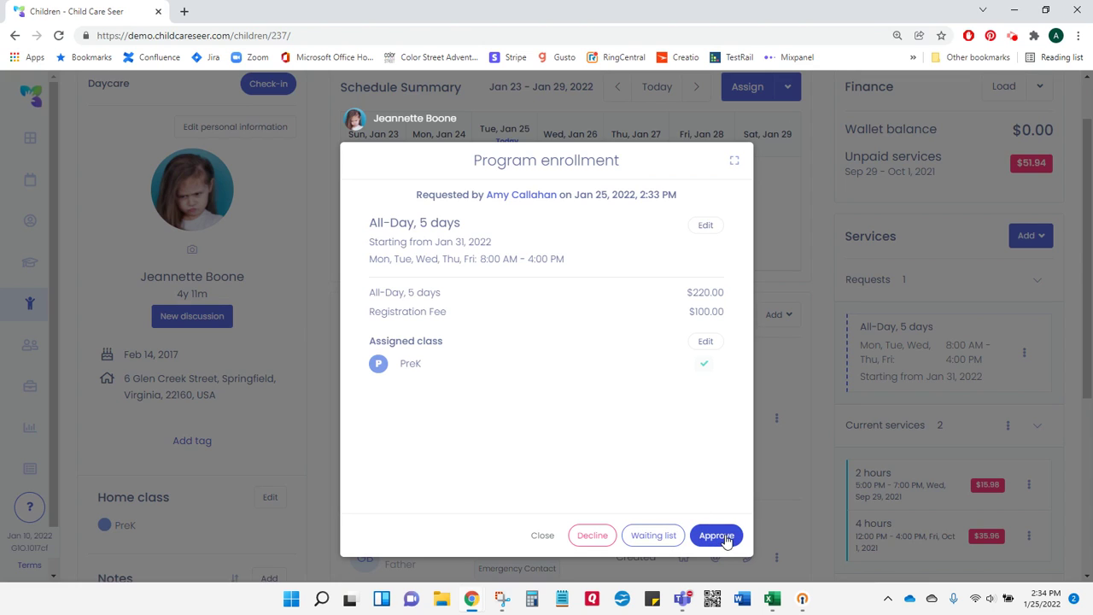
pyautogui.click(716, 536)
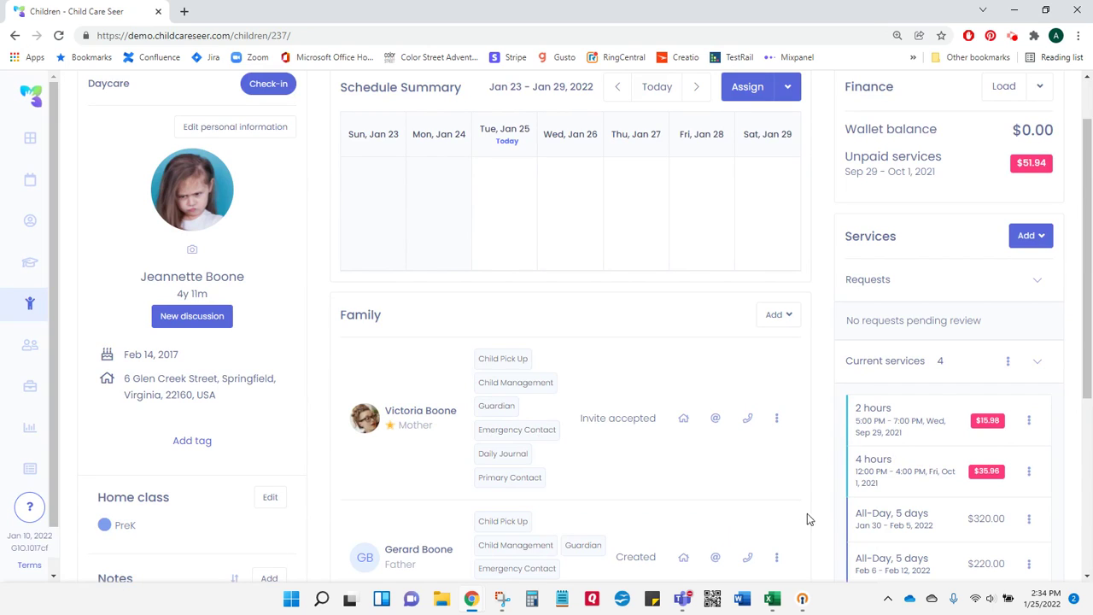
# Check the child's current services and enrollments, and view the schedule summary for Jan 30 - Feb 5, 2022.
pyautogui.scroll(-3, 911, 448)
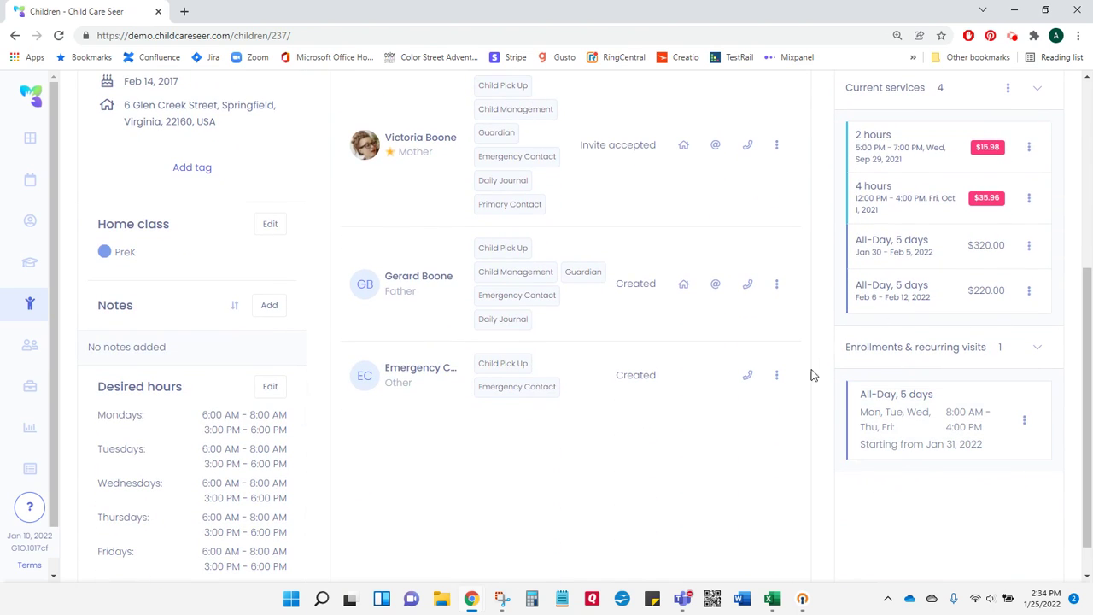
pyautogui.scroll(4, 780, 340)
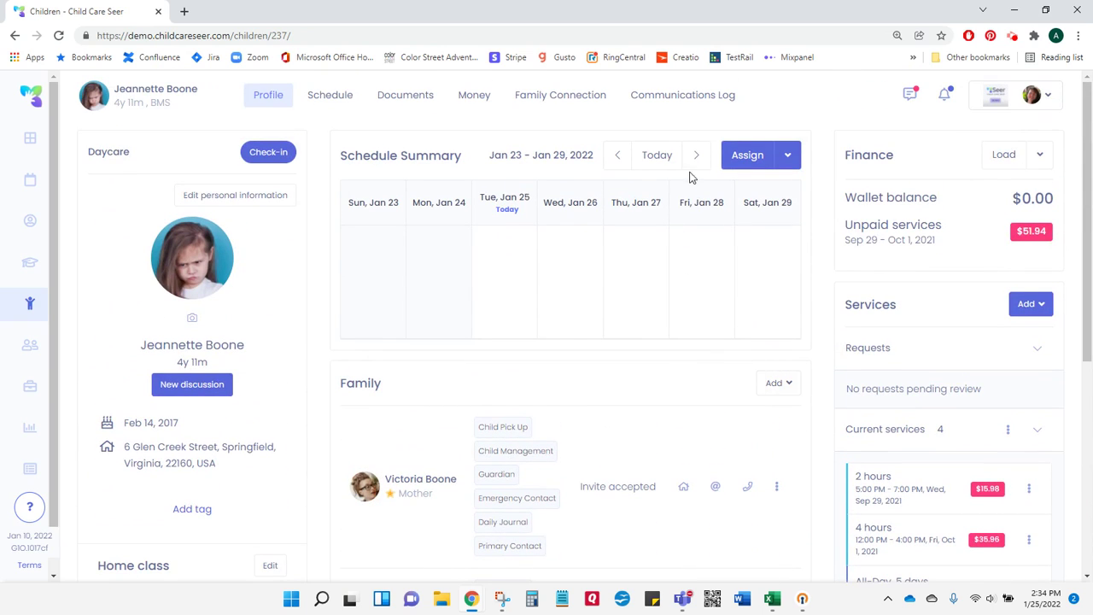
pyautogui.click(697, 156)
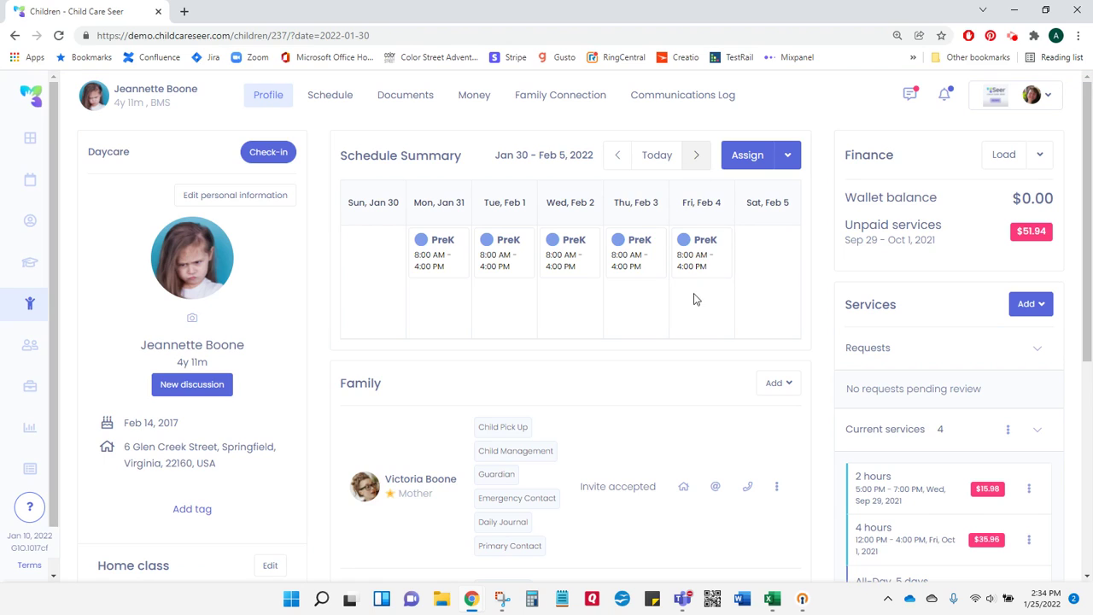